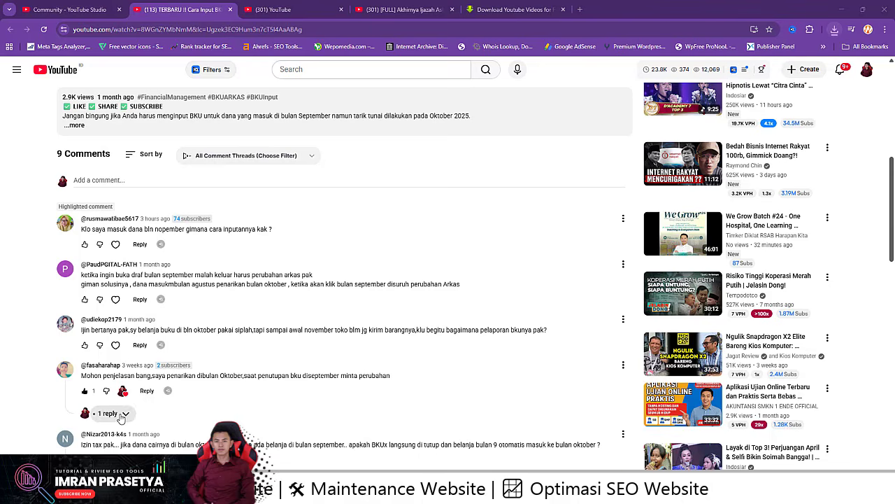
# Step: Expand the reply under the comment about the October cash withdrawal and review the video's viewer questions
pyautogui.click(109, 413)
pyautogui.scroll(-2, 112, 413)
pyautogui.scroll(3, 52, 378)
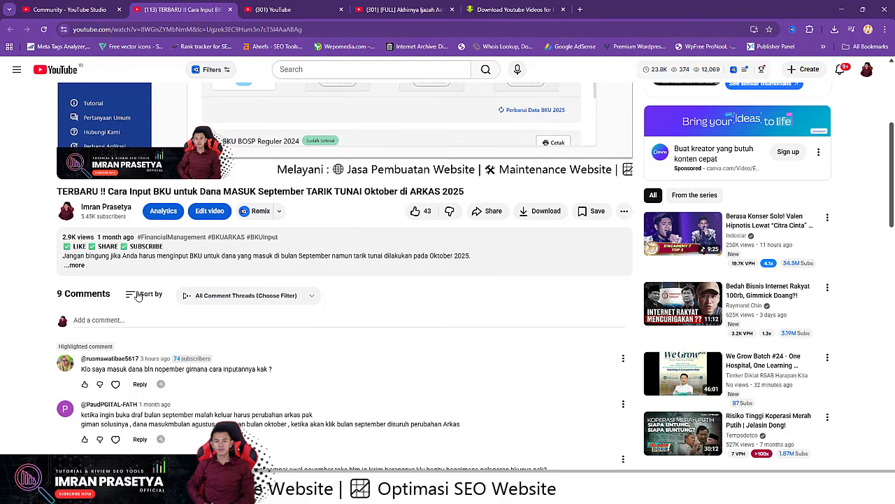
# Step: View the video creator's channel page in a separate tab and return to the video
pyautogui.rightClick(114, 206)
pyautogui.click(150, 213)
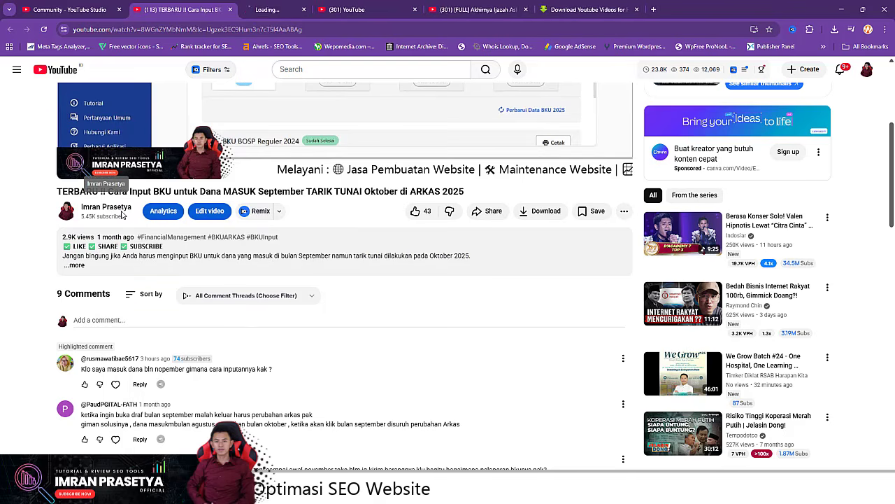
pyautogui.click(285, 4)
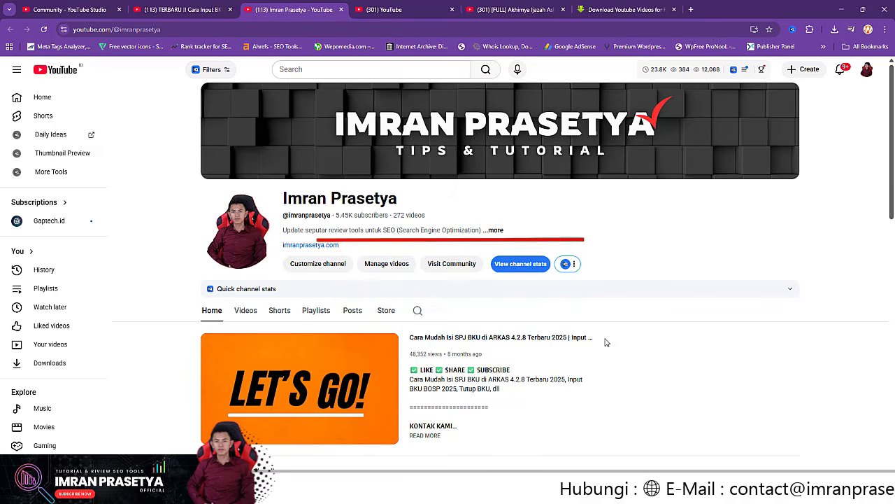
pyautogui.click(189, 5)
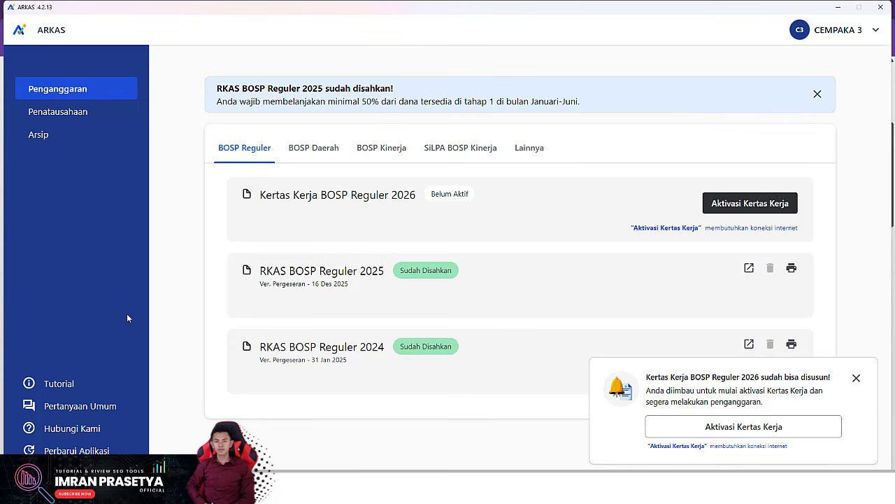
# Step: In ARKAS, check for an application update and dismiss the resulting notice
pyautogui.click(94, 451)
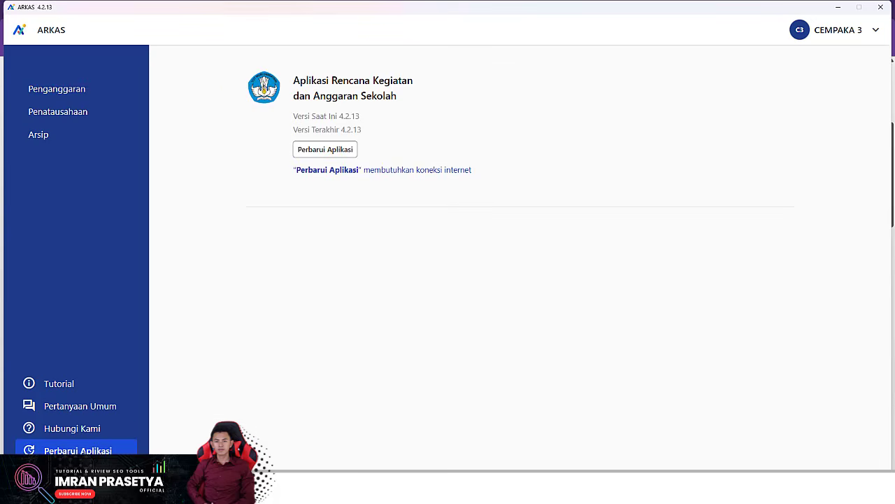
pyautogui.click(332, 151)
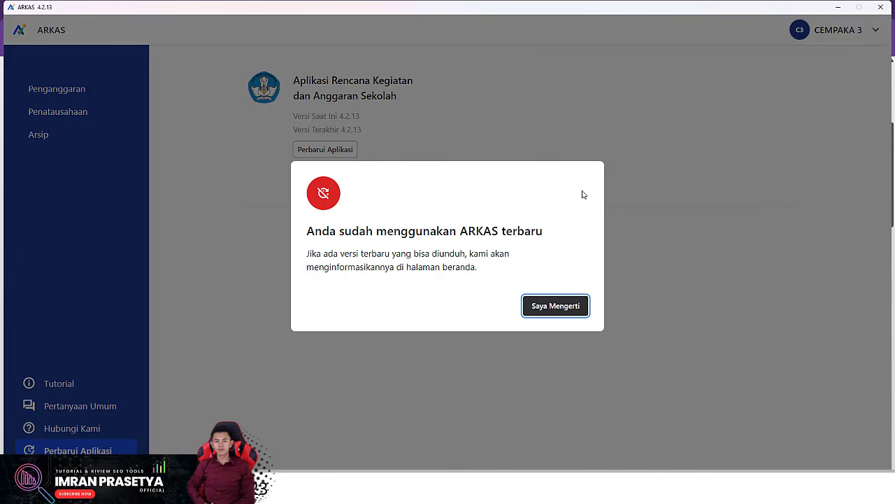
pyautogui.click(573, 309)
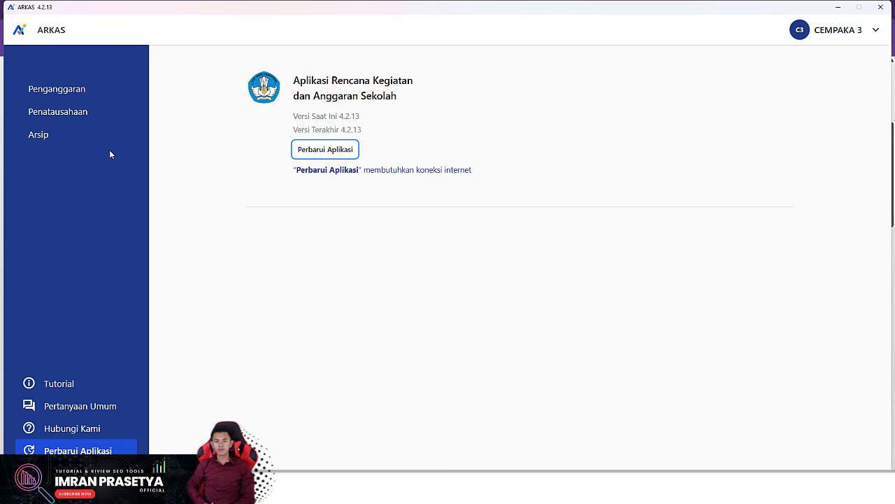
# Step: Open the Penatausahaan section and examine the monthly statuses of BKU BOSP Reguler 2025
pyautogui.click(54, 112)
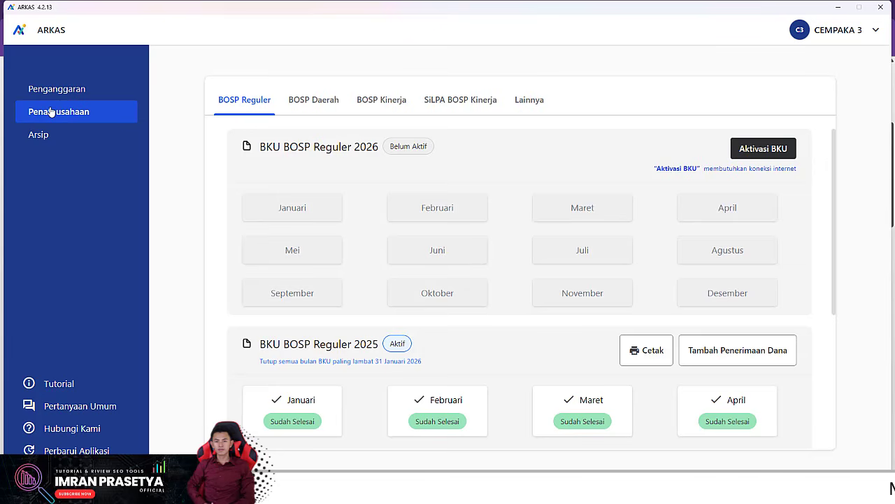
pyautogui.scroll(-3, 315, 293)
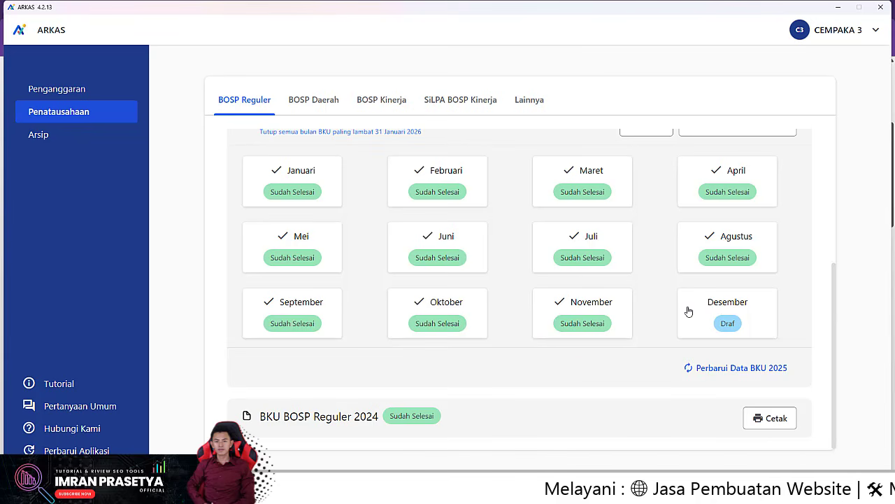
pyautogui.moveTo(833, 303); pyautogui.dragTo(842, 279)
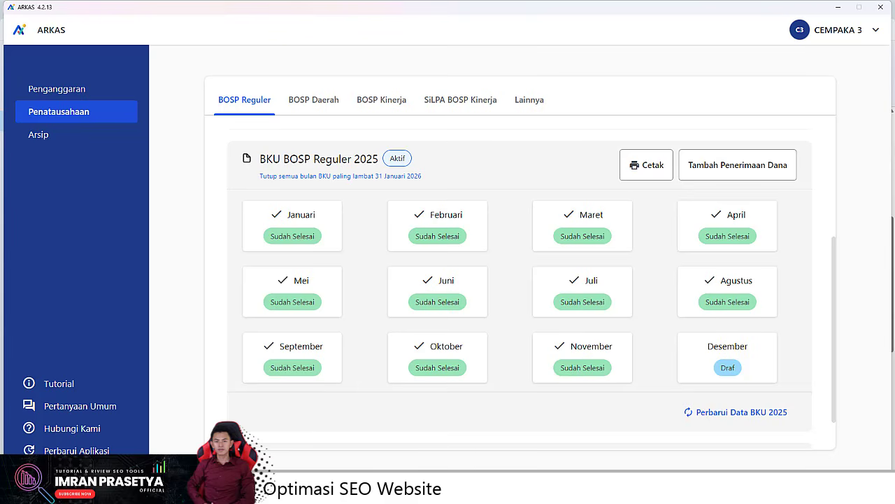
# Step: Review the November 2025 BKU transactions and return to the monthly overview of BKU BOSP Reguler 2025
pyautogui.click(593, 357)
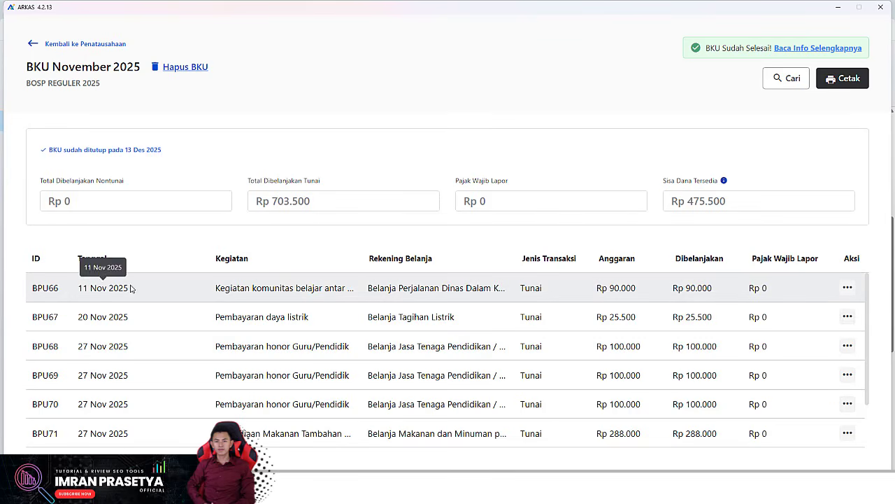
pyautogui.click(34, 48)
pyautogui.scroll(-3, 760, 210)
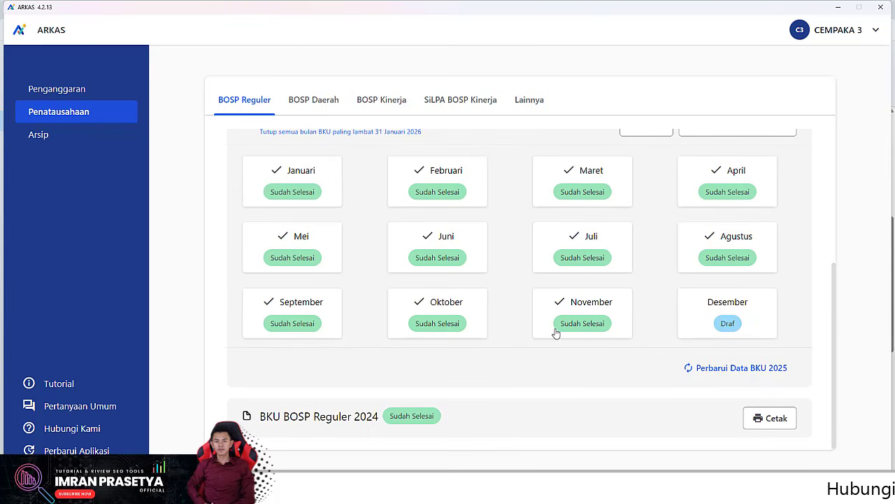
# Step: Open the December 2025 BKU and examine its available Nontunai balance
pyautogui.click(725, 311)
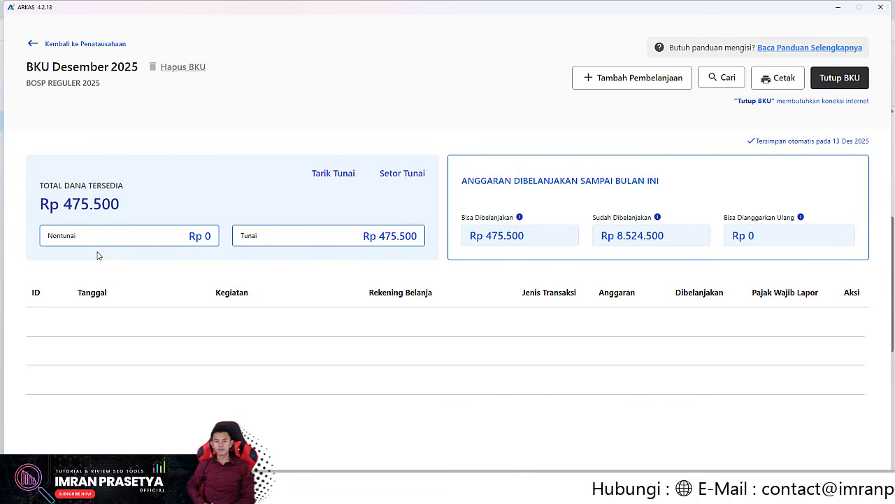
pyautogui.moveTo(109, 241); pyautogui.dragTo(40, 236)
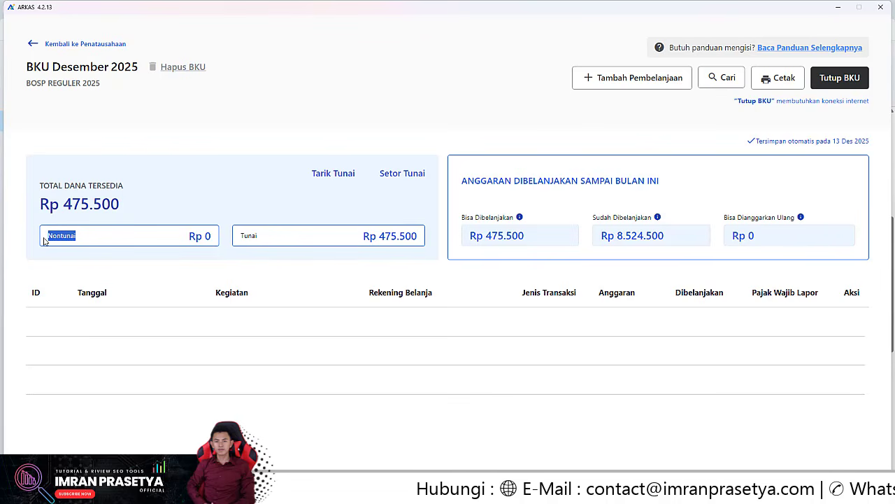
pyautogui.click(114, 234)
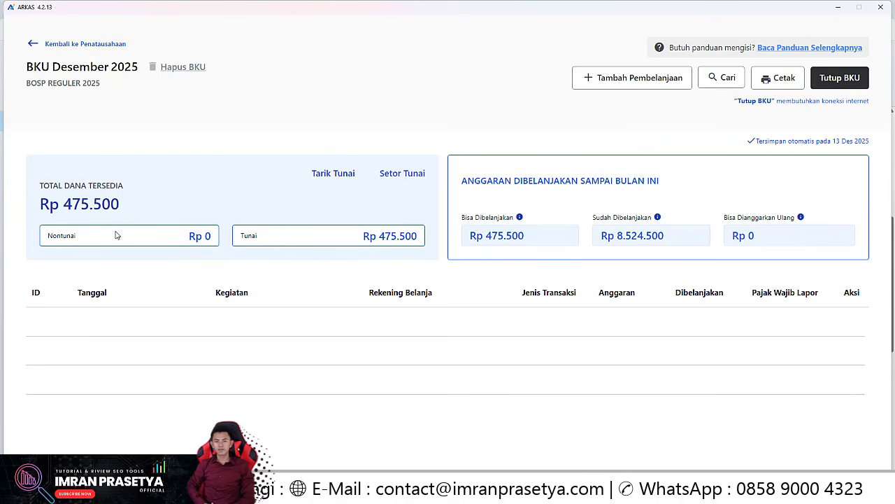
pyautogui.moveTo(77, 236); pyautogui.dragTo(39, 236)
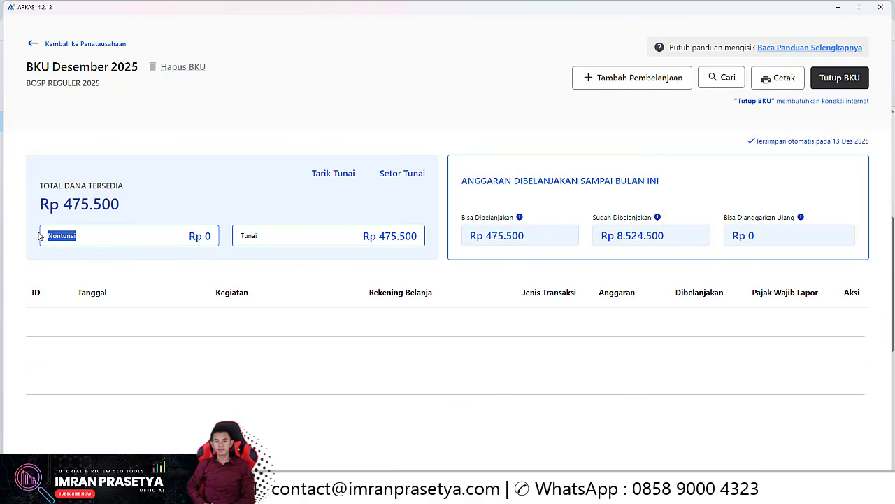
pyautogui.doubleClick(207, 236)
pyautogui.moveTo(204, 238); pyautogui.dragTo(29, 245)
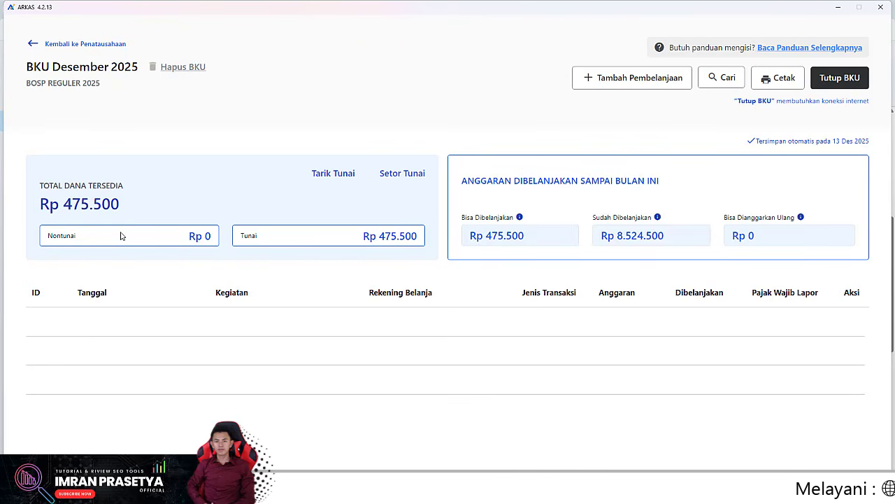
# Step: Try to record a cash withdrawal of Rp 10.000.000 dated 1 Des 2025 in the December BKU, and cancel the entry
pyautogui.click(332, 175)
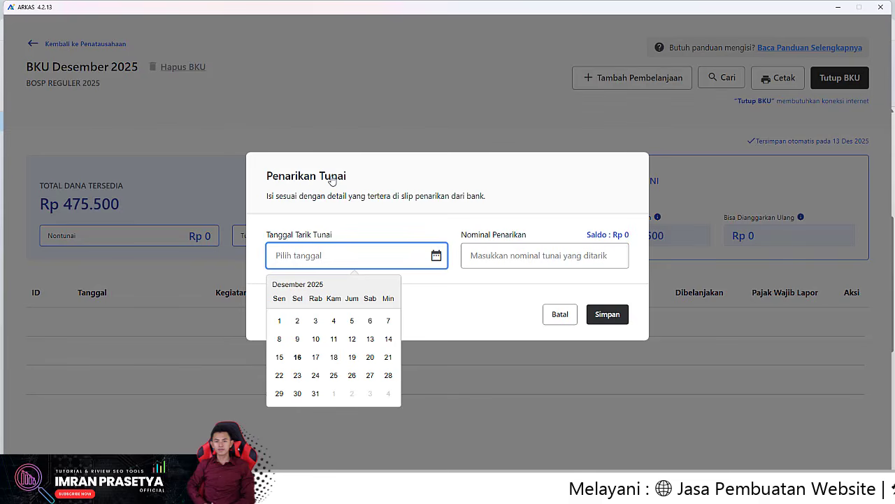
pyautogui.click(549, 314)
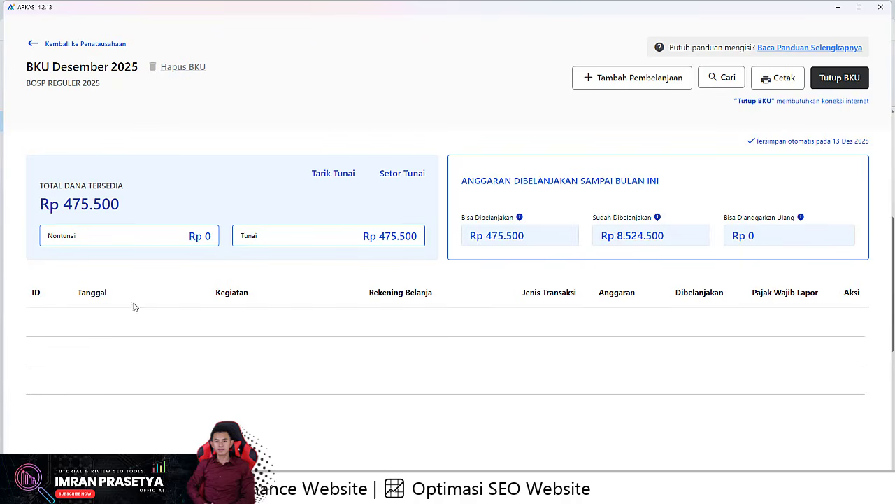
pyautogui.click(329, 176)
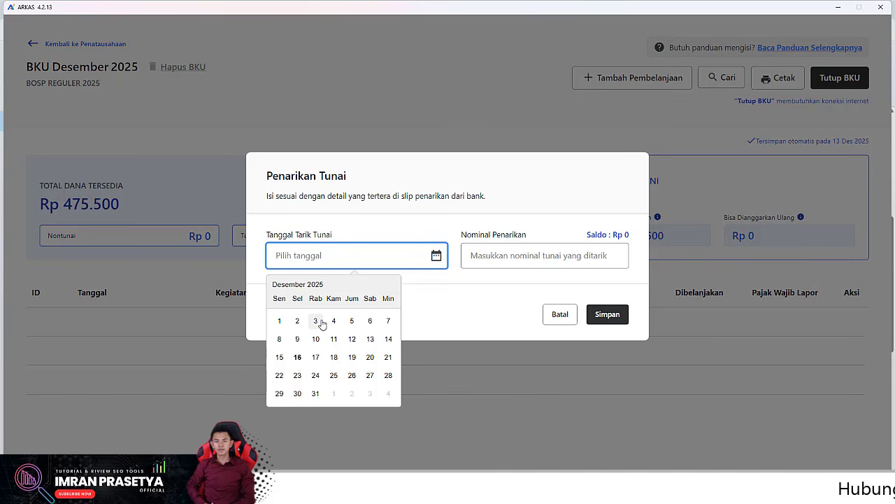
pyautogui.click(277, 322)
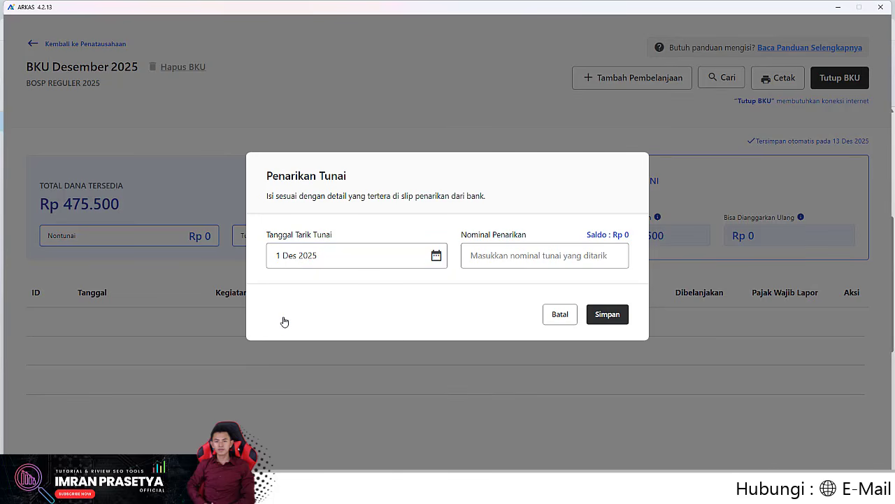
pyautogui.click(493, 248)
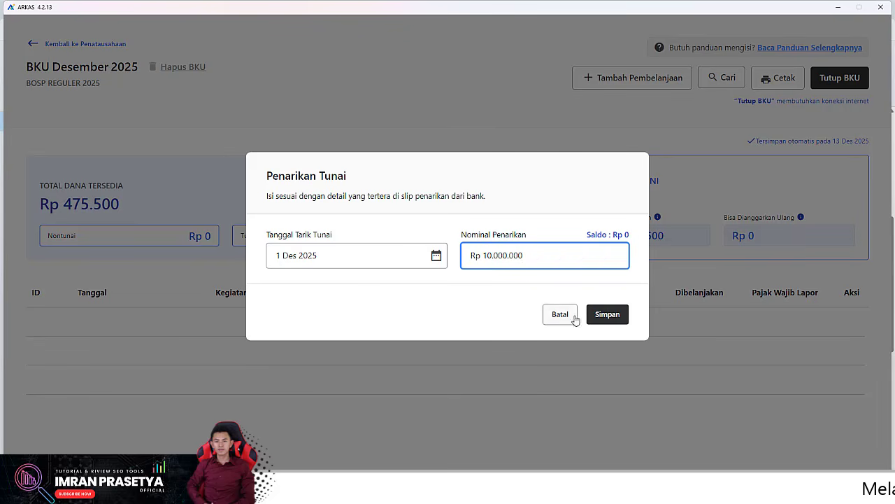
pyautogui.moveTo(638, 238); pyautogui.dragTo(585, 231)
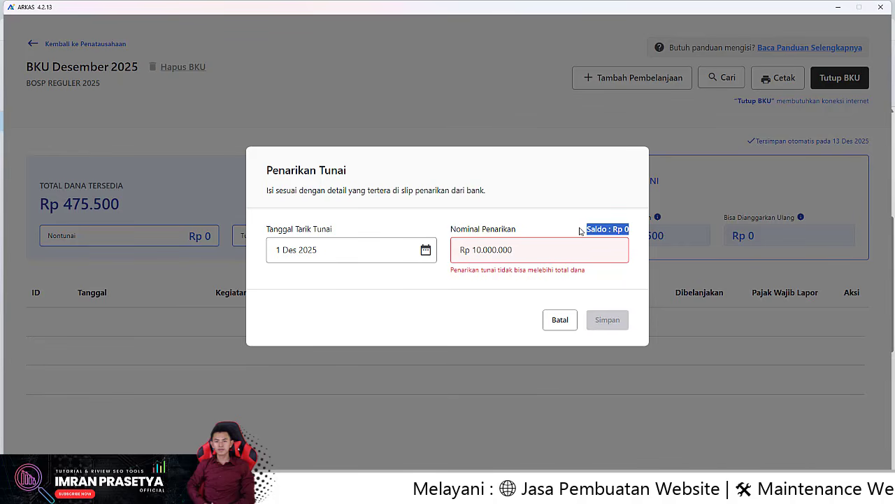
pyautogui.click(580, 231)
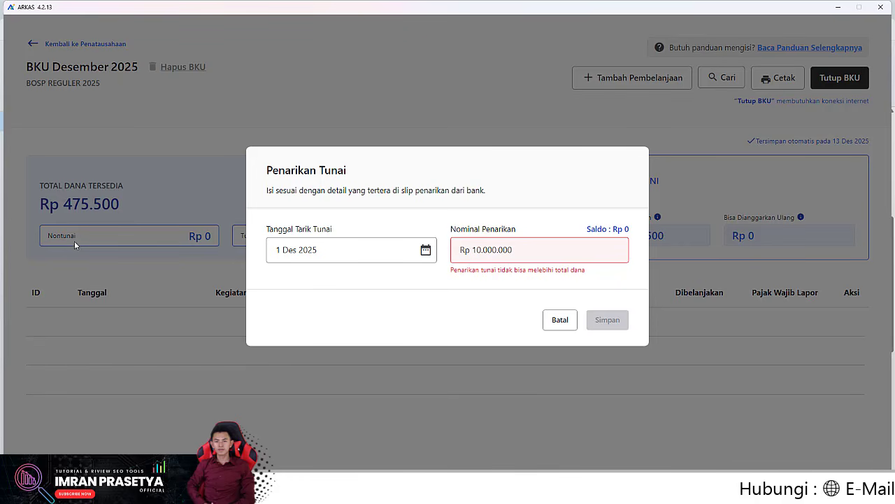
pyautogui.click(563, 319)
pyautogui.click(489, 301)
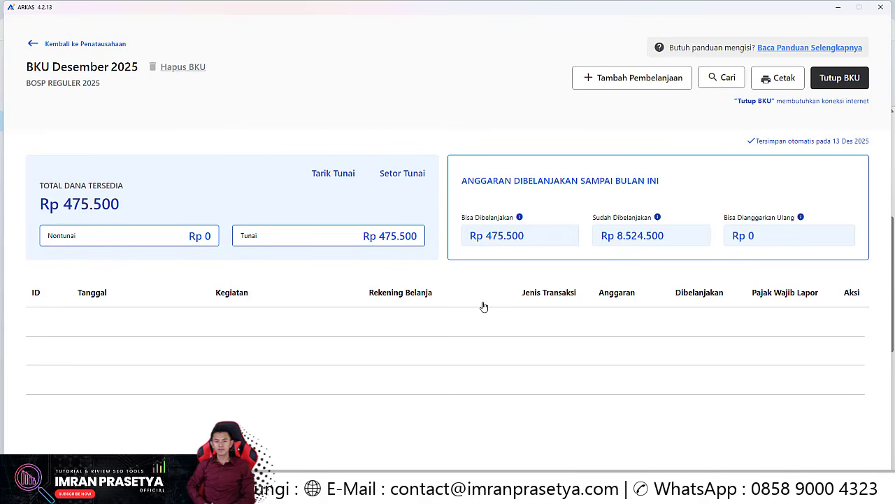
# Step: Open the August 2025 BKU and examine its recorded fund receipt and cash withdrawal entries
pyautogui.click(30, 48)
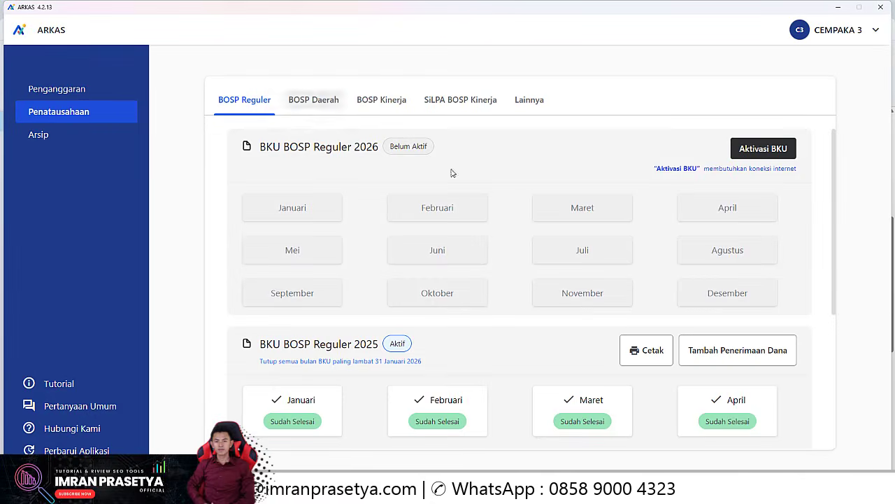
pyautogui.scroll(-5, 450, 172)
pyautogui.click(733, 300)
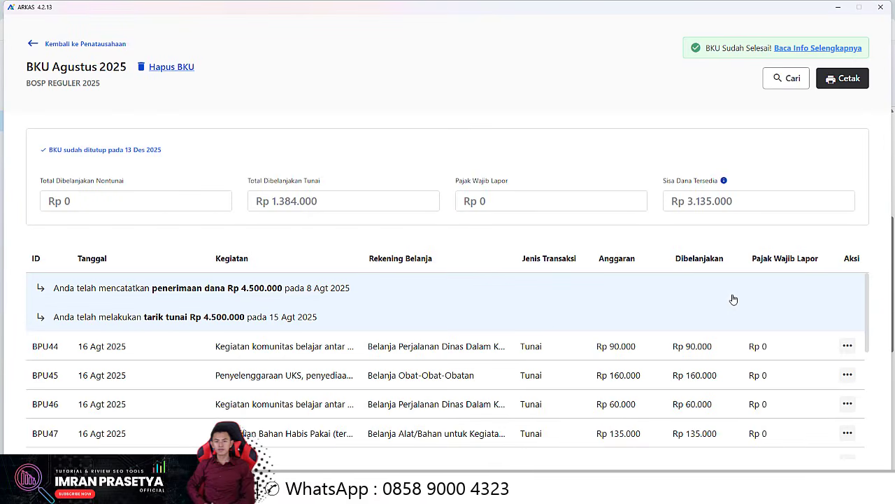
pyautogui.scroll(-2, 323, 334)
pyautogui.scroll(2, 322, 334)
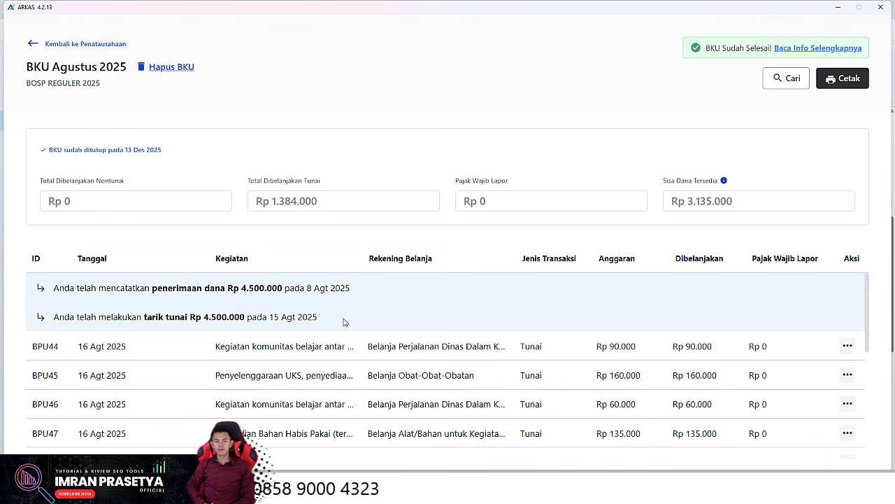
pyautogui.moveTo(328, 319); pyautogui.dragTo(42, 322)
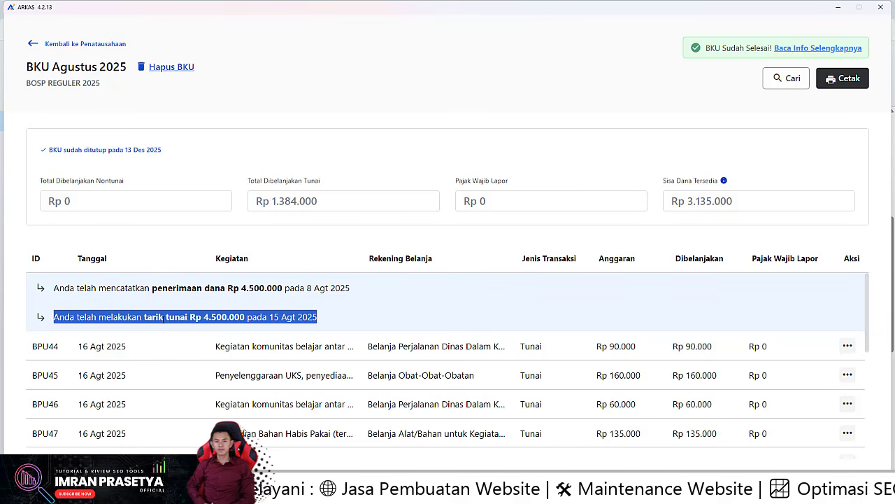
# Step: Return to the December 2025 BKU and check the transaction table for recorded entries
pyautogui.click(31, 43)
pyautogui.scroll(-3, 483, 251)
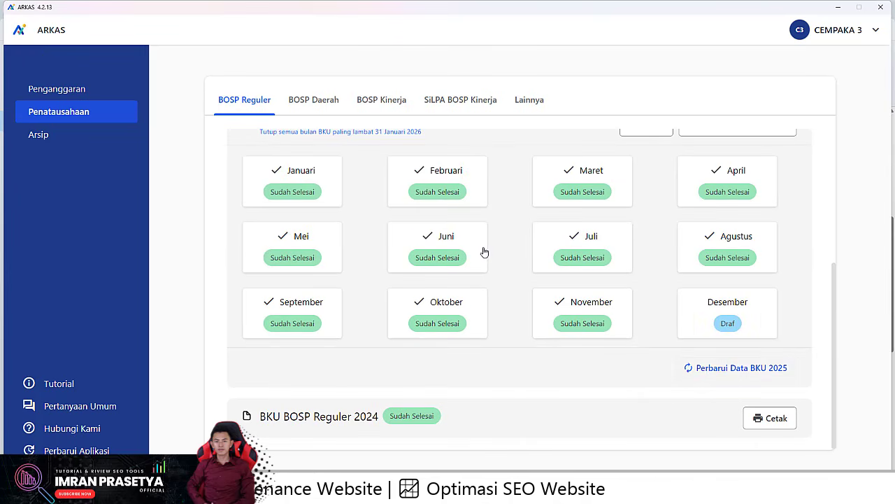
pyautogui.click(756, 306)
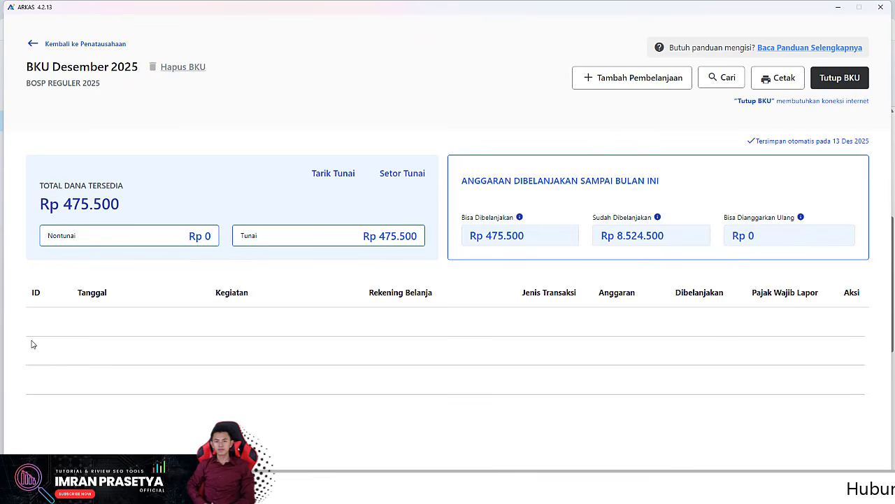
pyautogui.moveTo(48, 296); pyautogui.dragTo(29, 297)
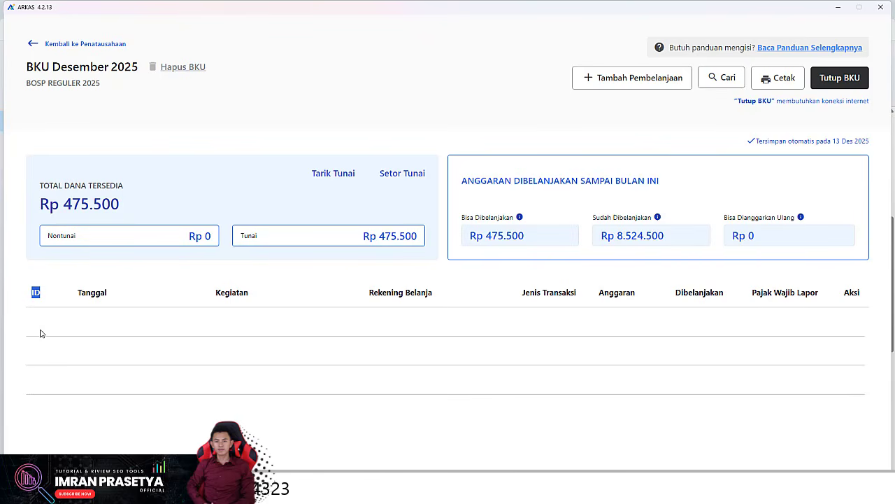
# Step: Recheck the closed November 2025 BKU and go back to the Penatausahaan overview
pyautogui.click(33, 44)
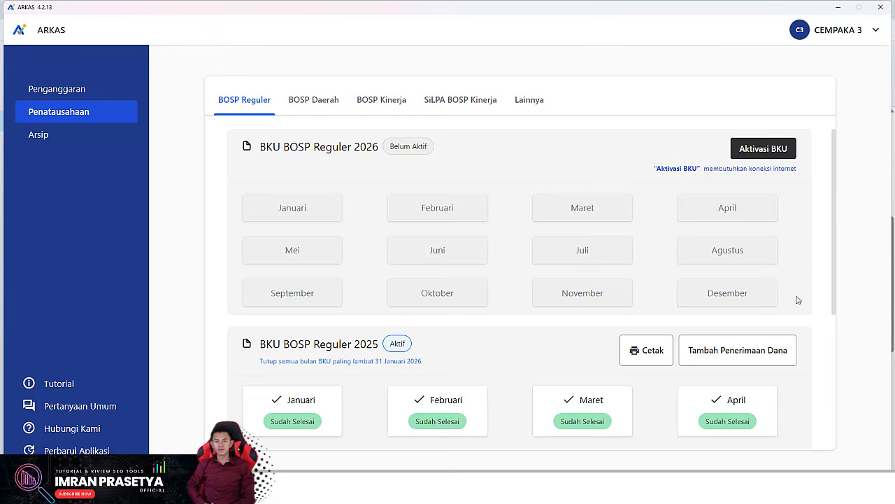
pyautogui.scroll(-4, 797, 300)
pyautogui.click(599, 326)
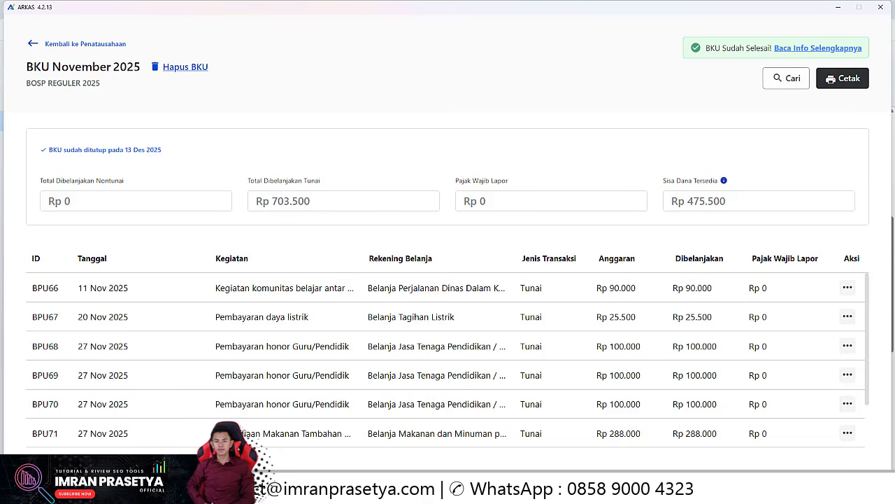
pyautogui.click(31, 44)
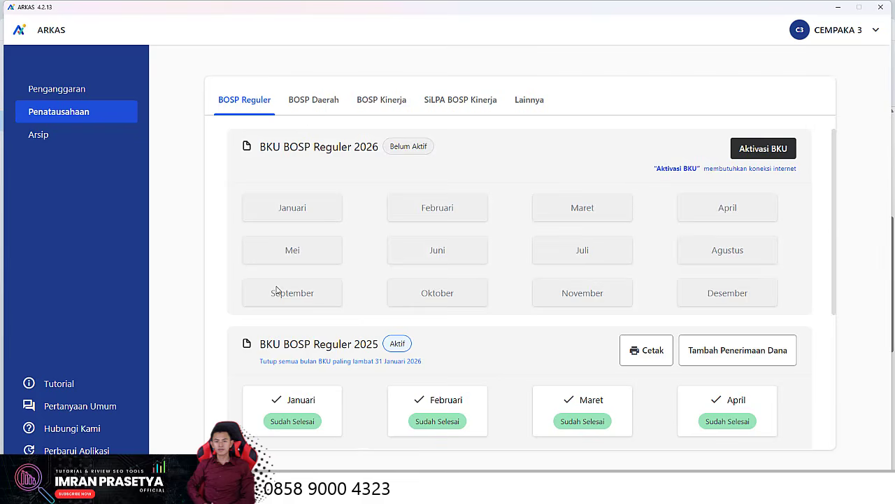
# Step: Open the December 2025 BKU and start a new expenditure entry with the transaction date 8 Des 2025
pyautogui.scroll(-2, 276, 290)
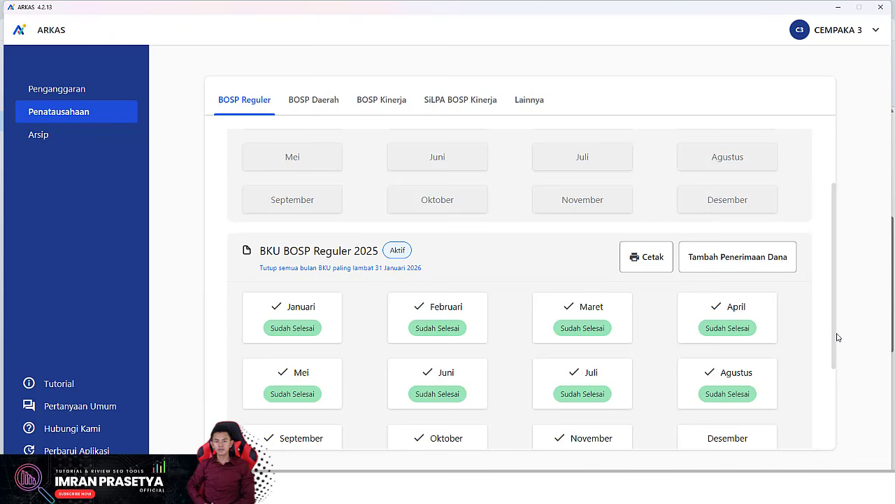
pyautogui.scroll(-3, 837, 337)
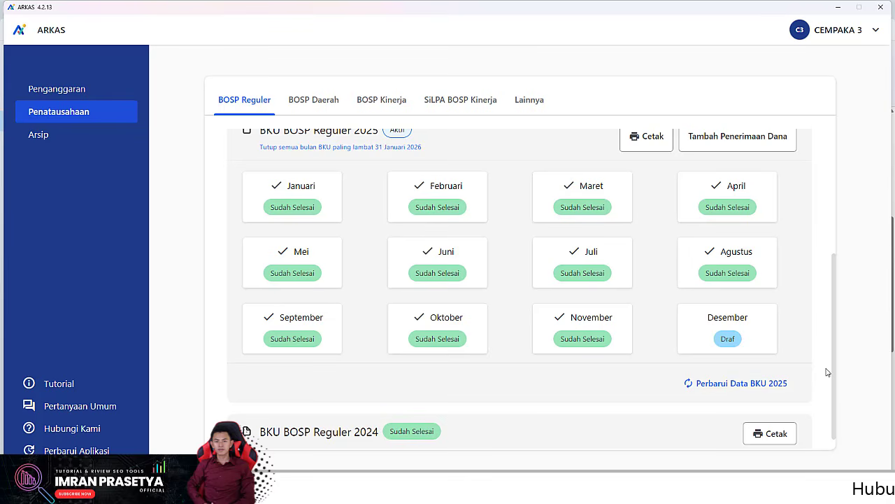
pyautogui.click(742, 340)
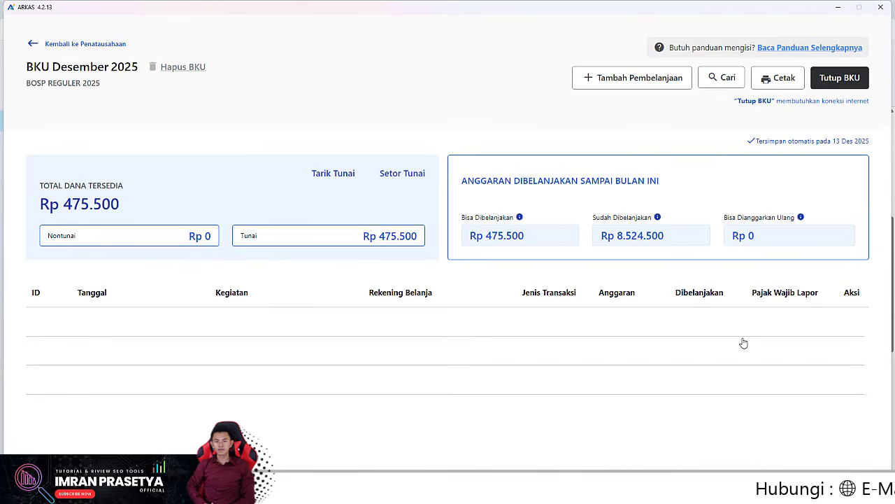
pyautogui.click(620, 84)
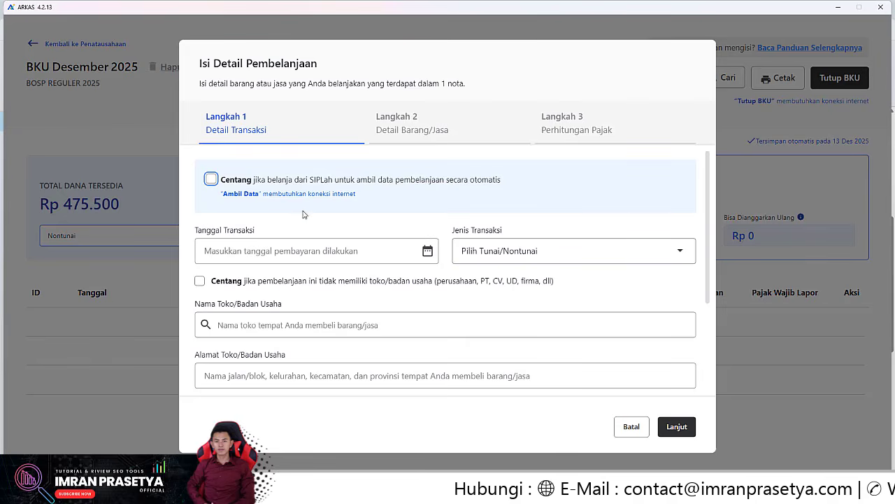
pyautogui.click(261, 252)
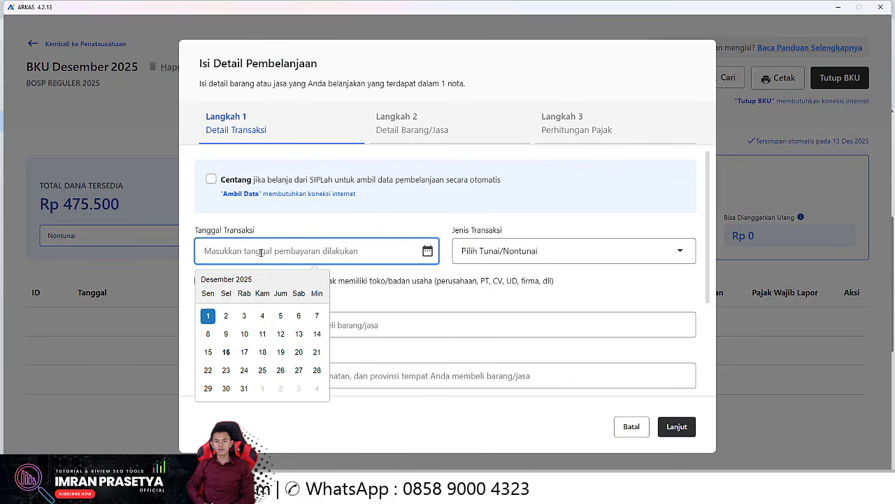
pyautogui.click(208, 336)
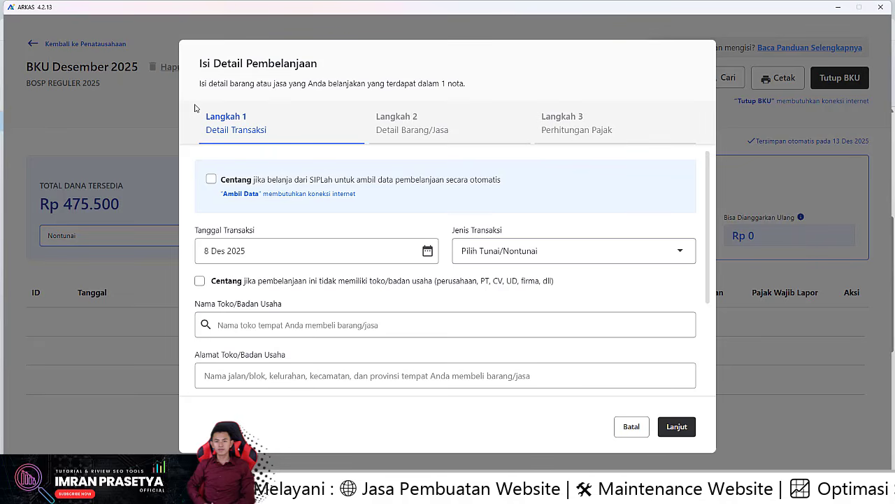
pyautogui.click(270, 249)
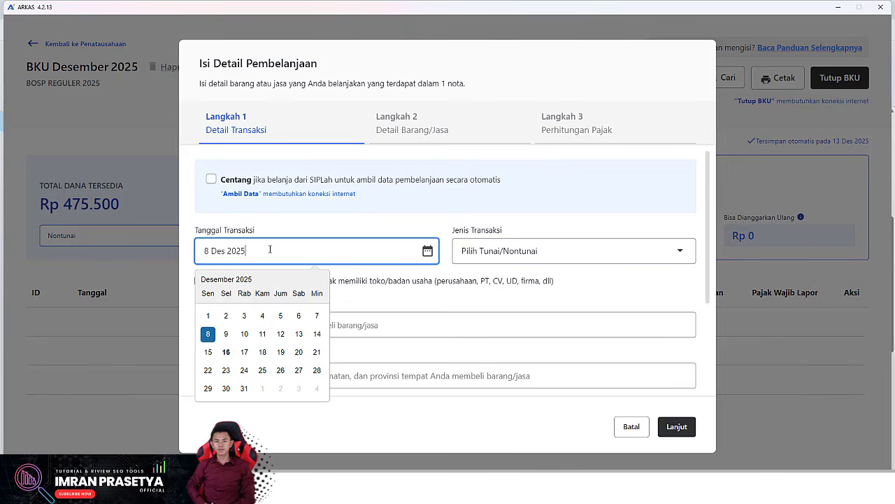
pyautogui.click(197, 209)
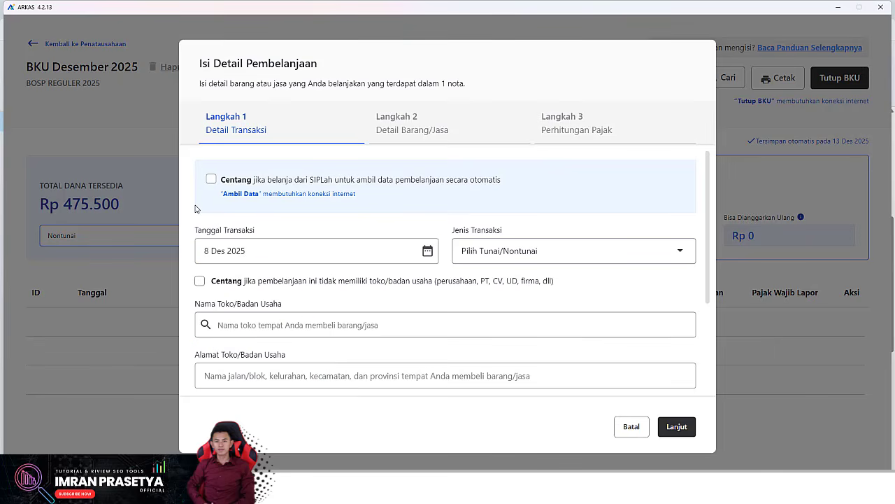
# Step: Mark the expenditure as having no store or business entity, enter the payment recipient's name, and mark the recipient as having no NPWP
pyautogui.click(199, 282)
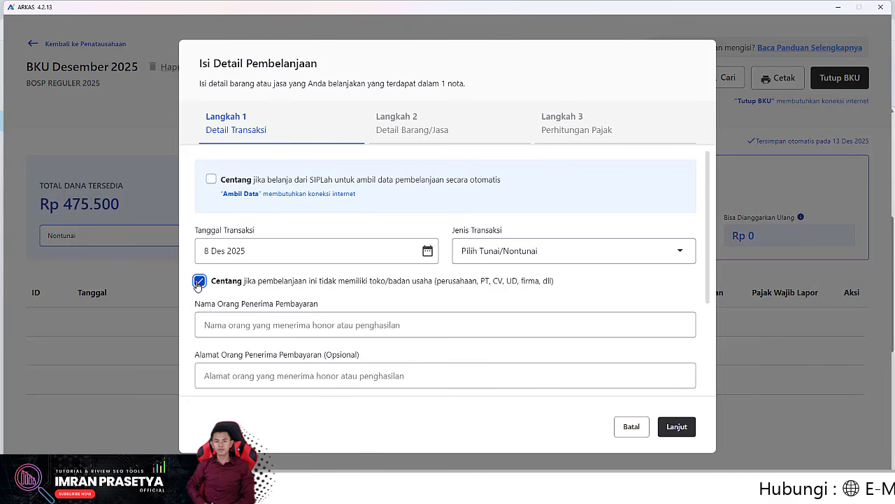
pyautogui.click(242, 333)
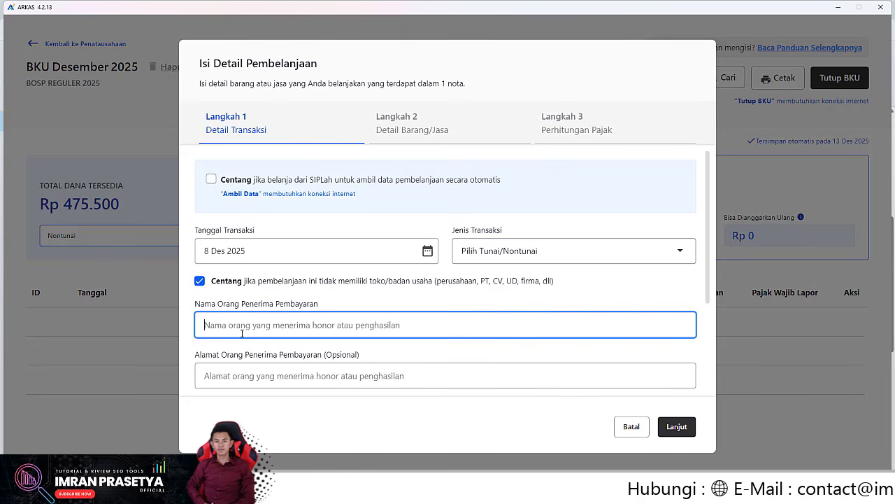
pyautogui.write('IYAY')
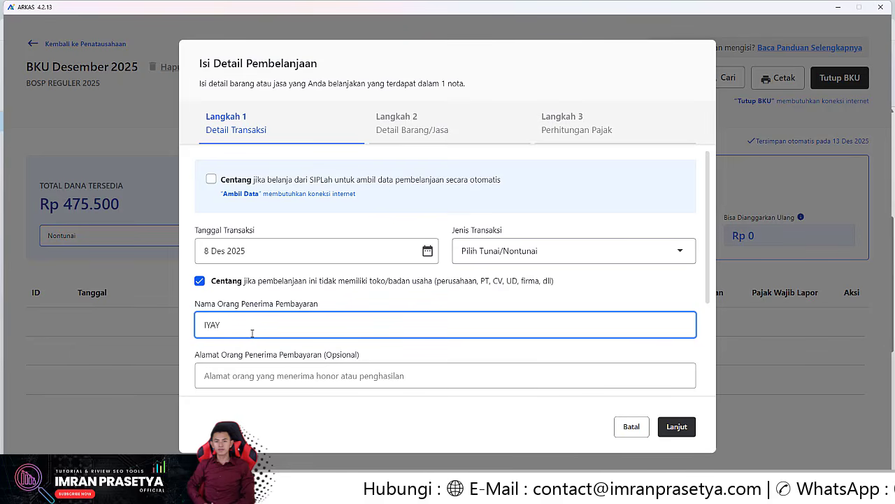
pyautogui.scroll(-2, 292, 291)
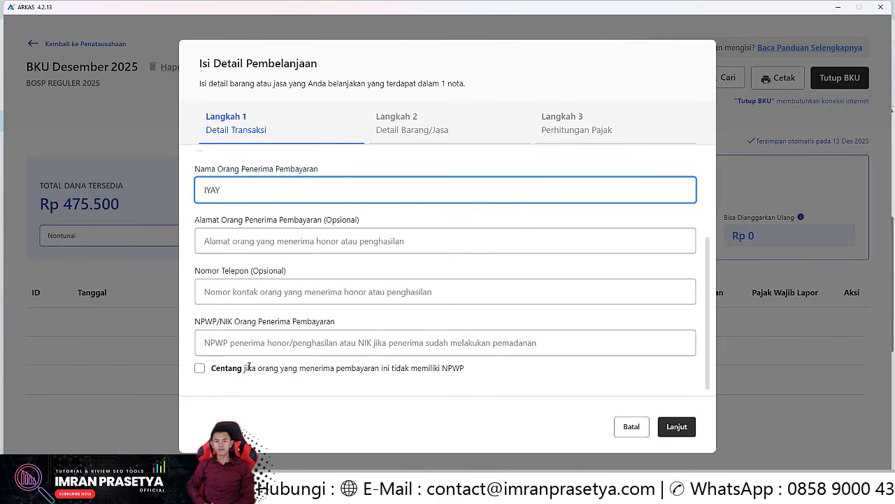
pyautogui.click(199, 368)
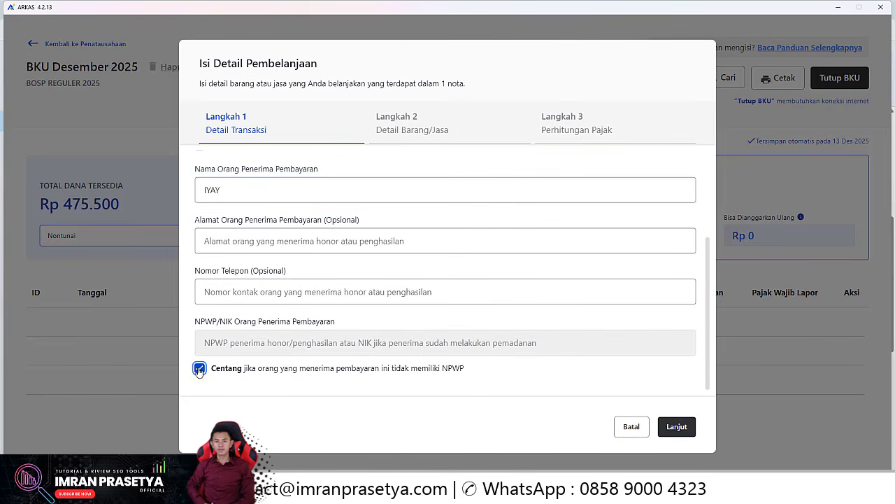
pyautogui.click(676, 426)
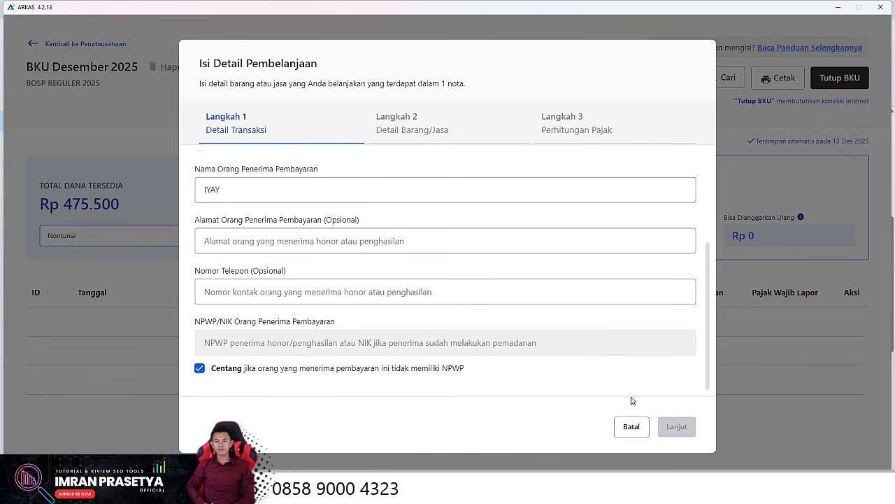
# Step: Set the transaction type to Tunai and proceed to the goods/services details
pyautogui.scroll(3, 315, 312)
pyautogui.click(542, 245)
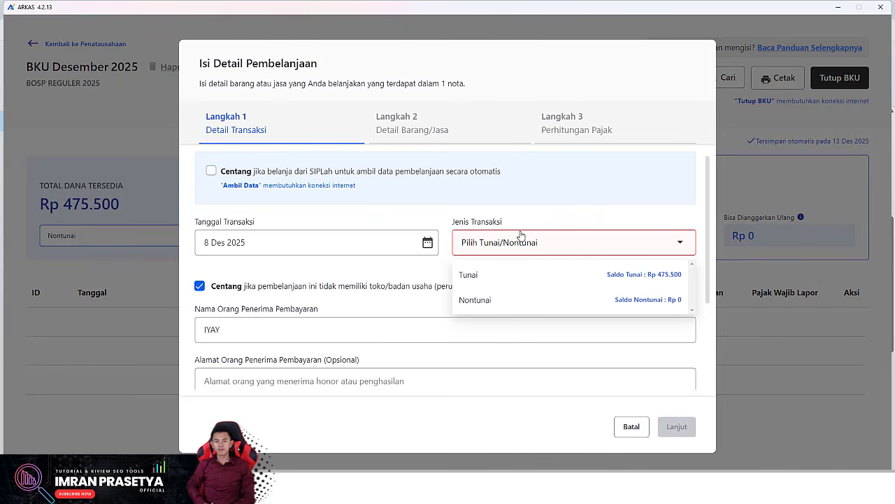
pyautogui.click(629, 275)
pyautogui.scroll(-3, 626, 313)
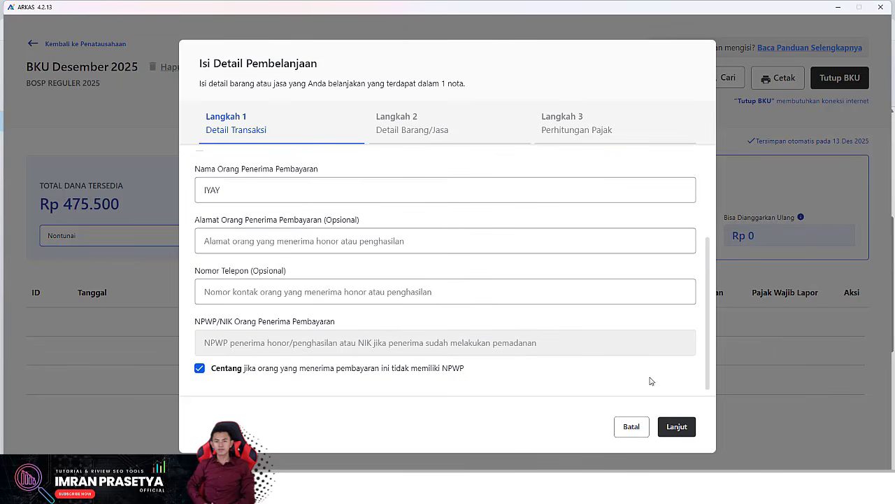
pyautogui.click(677, 427)
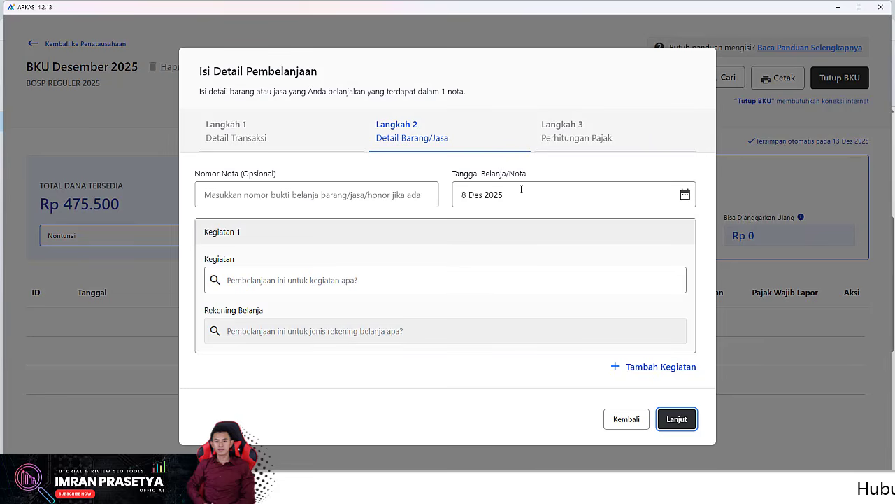
# Step: Set the purchase/receipt date to 21 Jul 2025
pyautogui.click(521, 189)
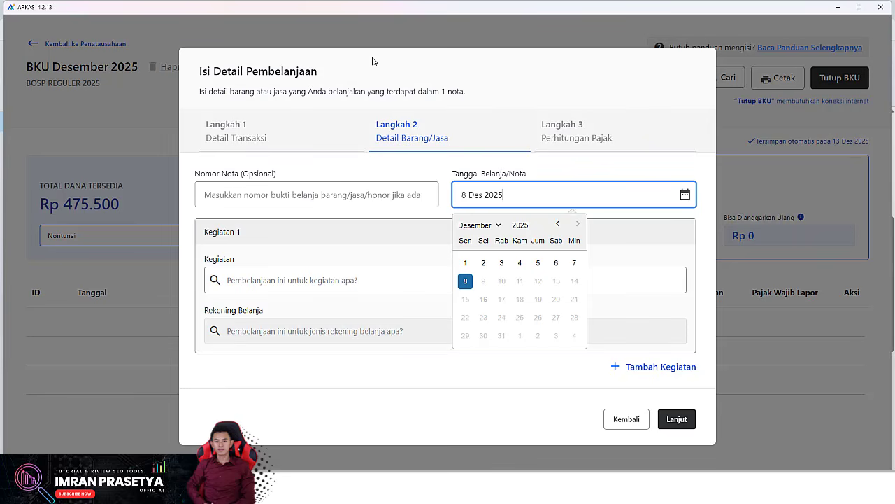
pyautogui.click(499, 225)
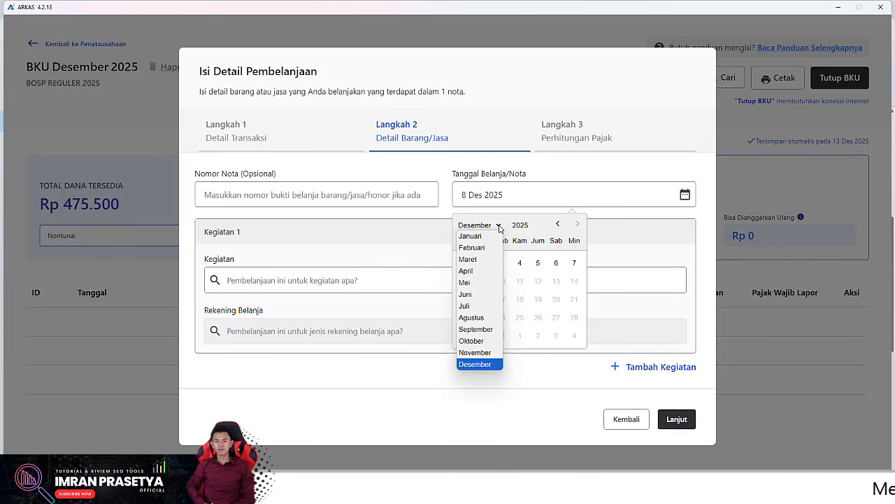
pyautogui.click(475, 306)
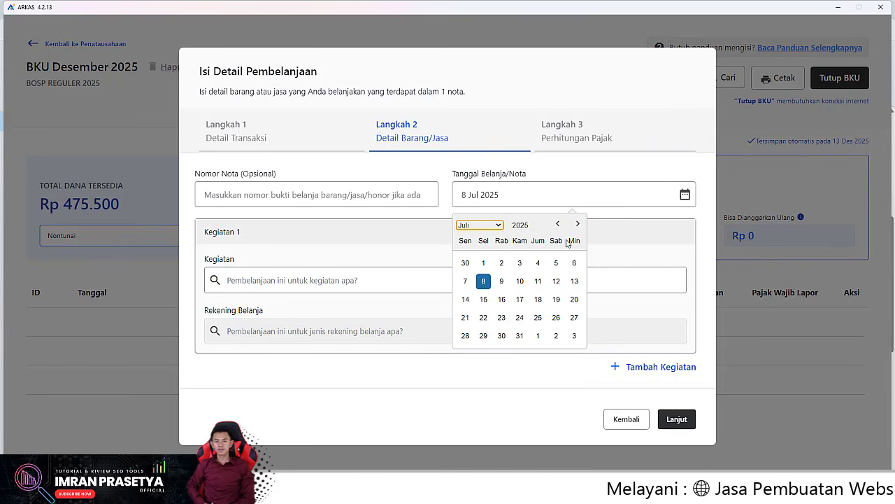
pyautogui.click(465, 317)
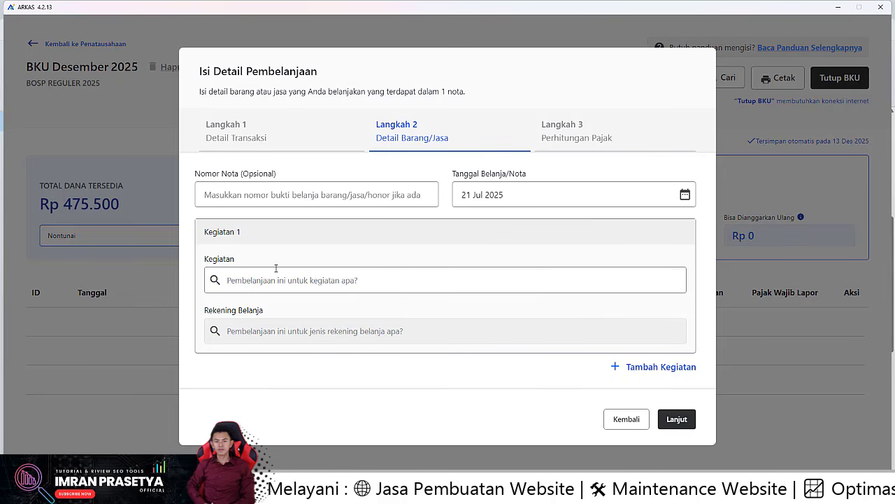
# Step: Choose the activity Pembayaran honor Guru/Pendidik and the expense account Belanja Jasa Tenaga Pendidikan / Honorarium Guru
pyautogui.click(310, 280)
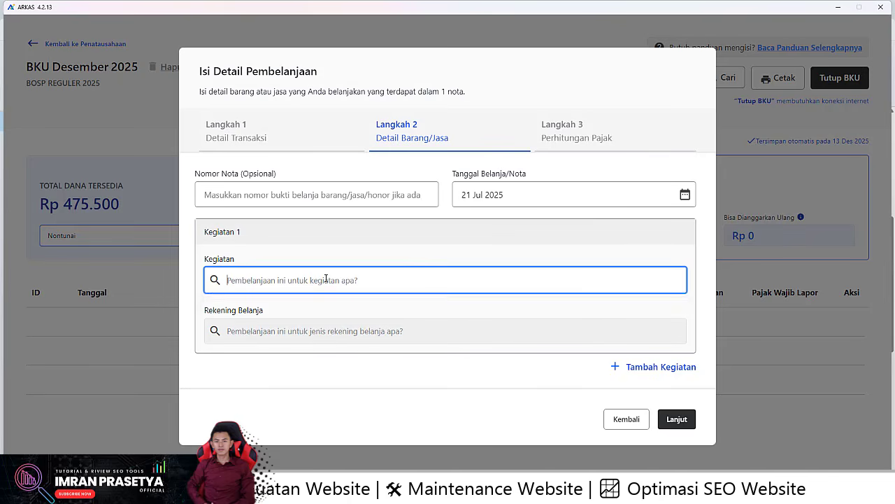
pyautogui.write('g')
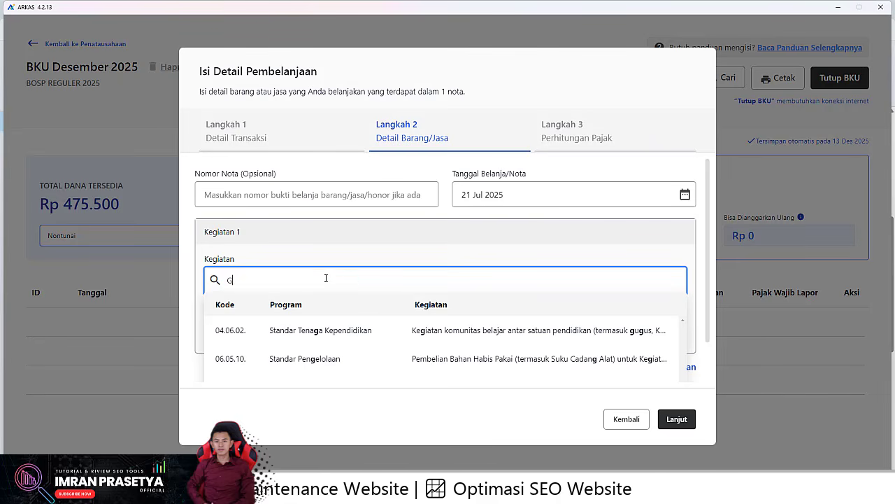
pyautogui.write('HO')
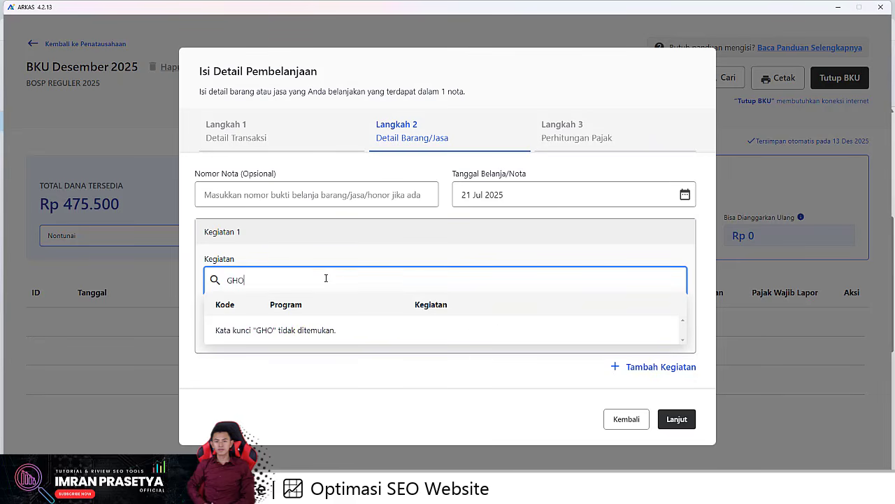
pyautogui.hotkey('ctrl', 'a')
pyautogui.write('HONOR')
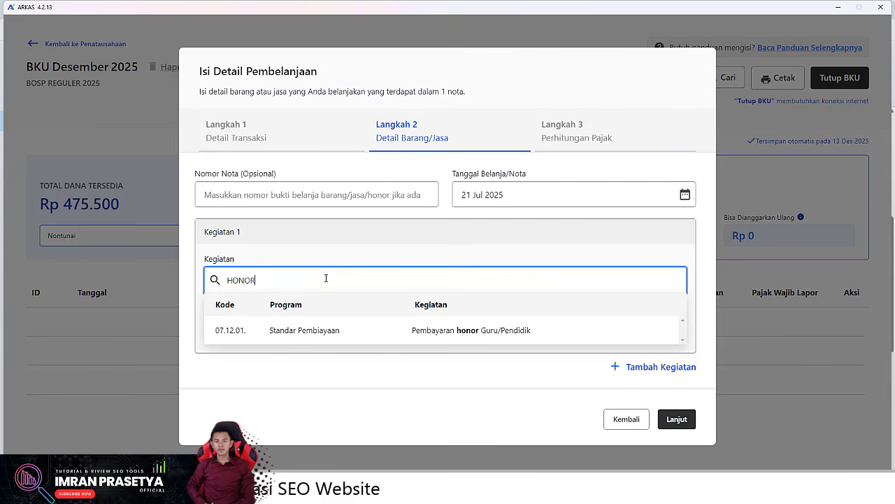
pyautogui.click(433, 331)
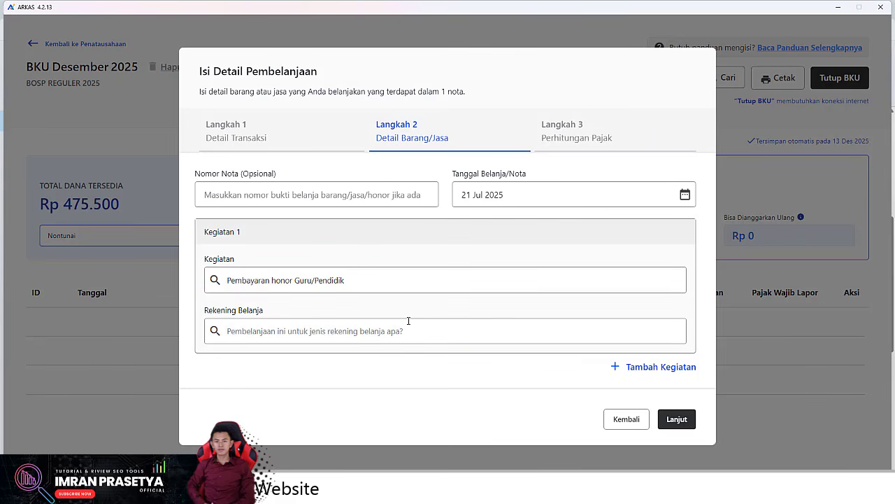
pyautogui.click(307, 333)
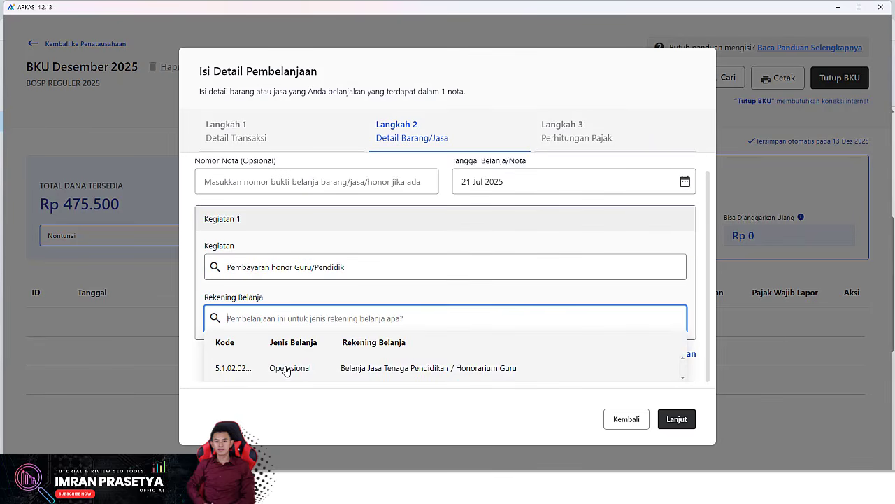
pyautogui.click(282, 369)
# Step: Include the third teacher in the item list, trying a quantity of 6 before setting it to 1
pyautogui.scroll(-3, 280, 368)
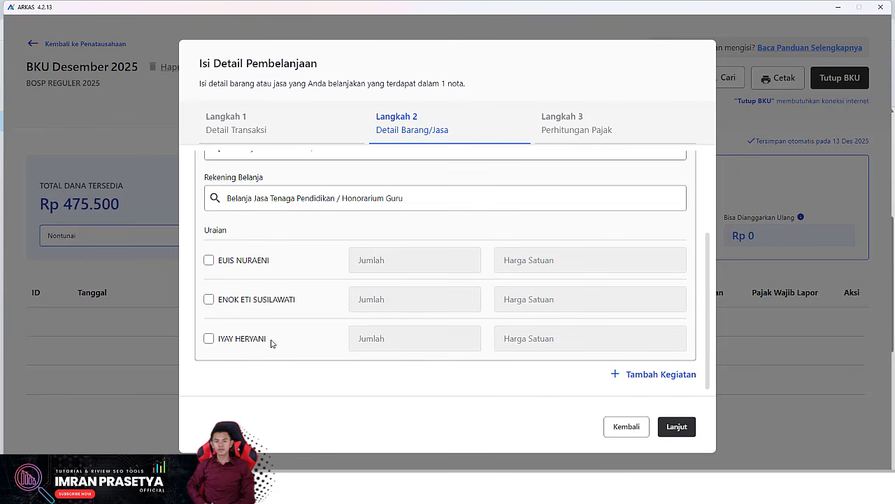
pyautogui.click(208, 339)
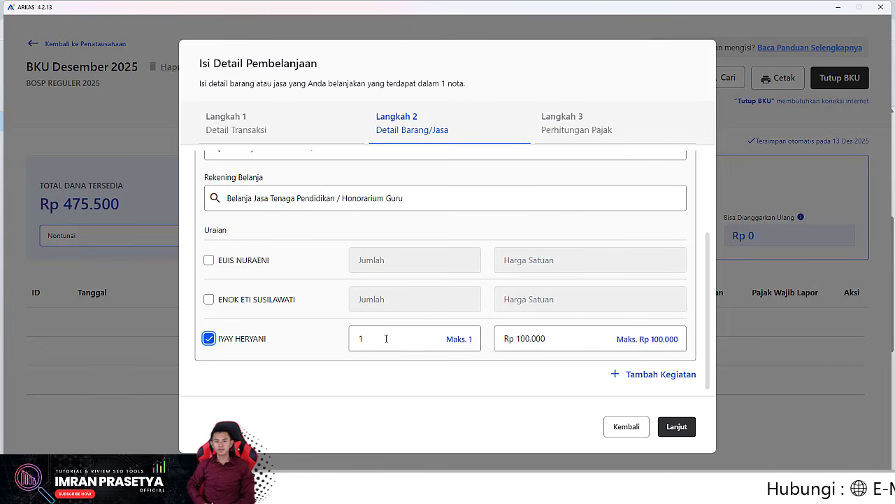
pyautogui.doubleClick(360, 339)
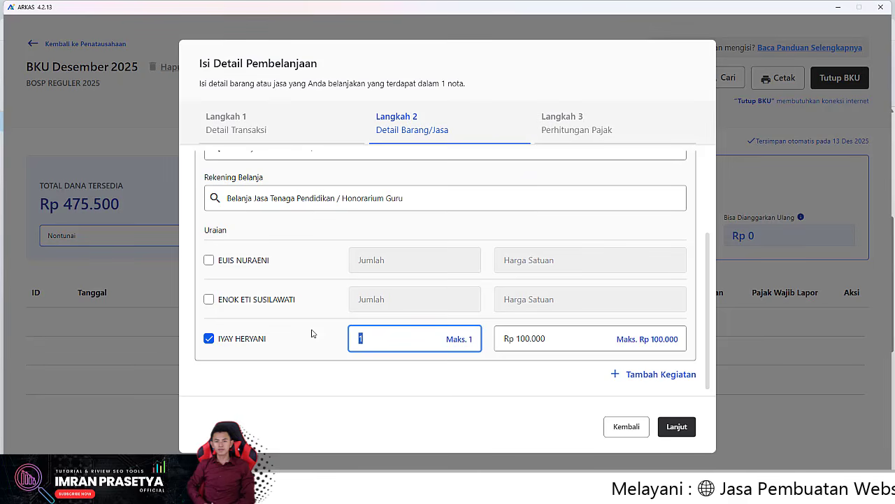
pyautogui.write('6')
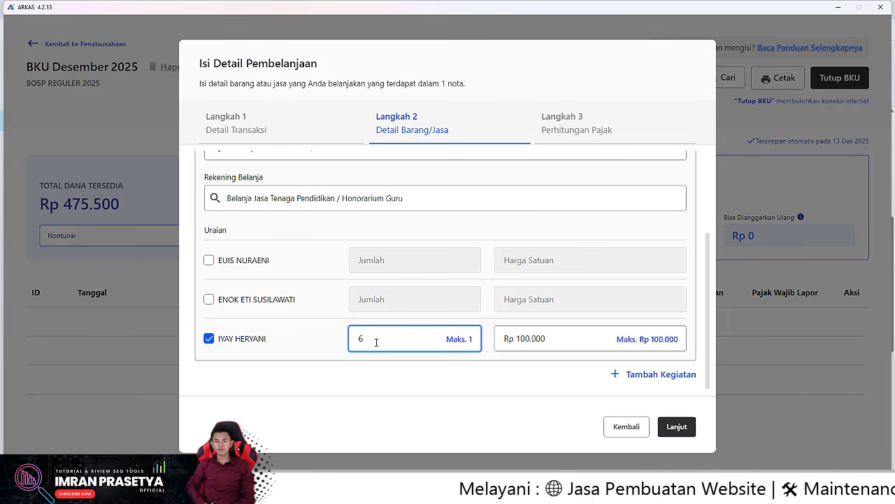
pyautogui.moveTo(376, 340); pyautogui.dragTo(340, 343)
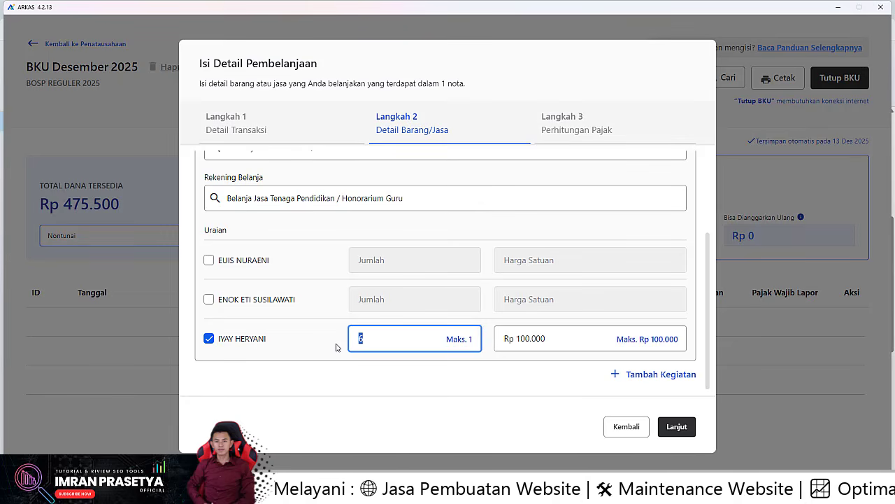
pyautogui.write('1')
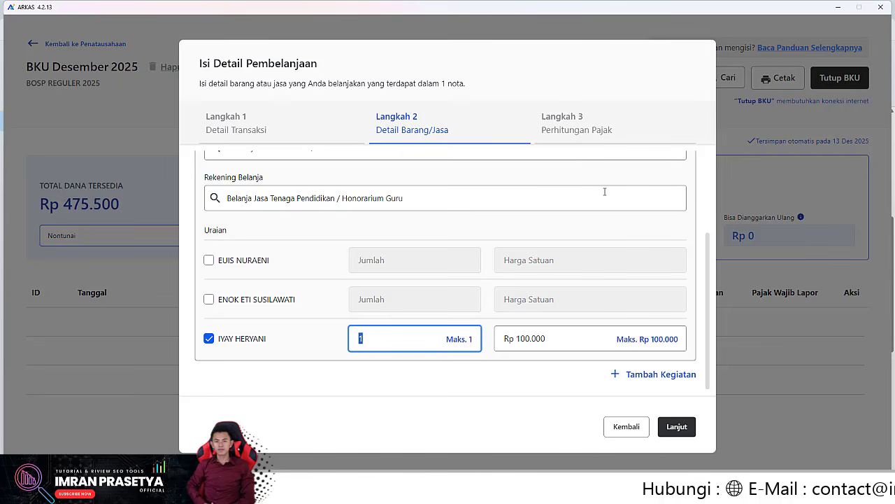
# Step: Try quantities of 6 and 5 for the selected teacher's honorarium, and attempt to continue to the tax calculation with 5
pyautogui.click(363, 340)
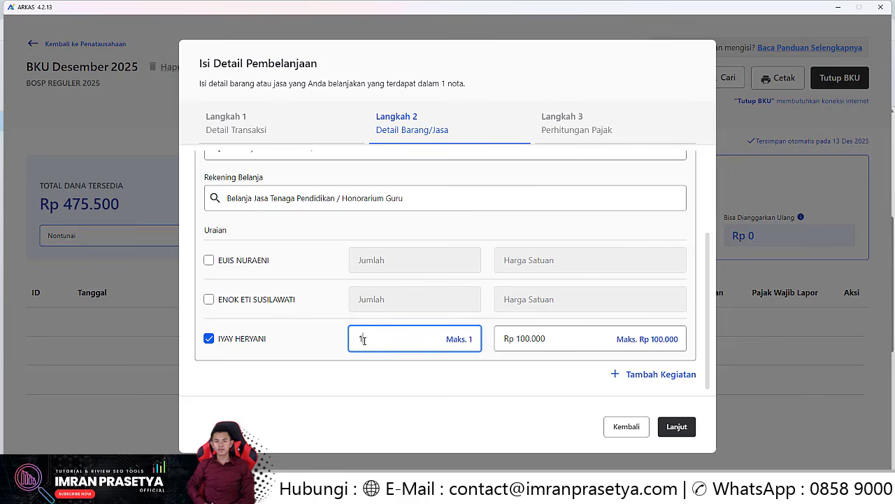
pyautogui.press('BackSpace')
pyautogui.write('6')
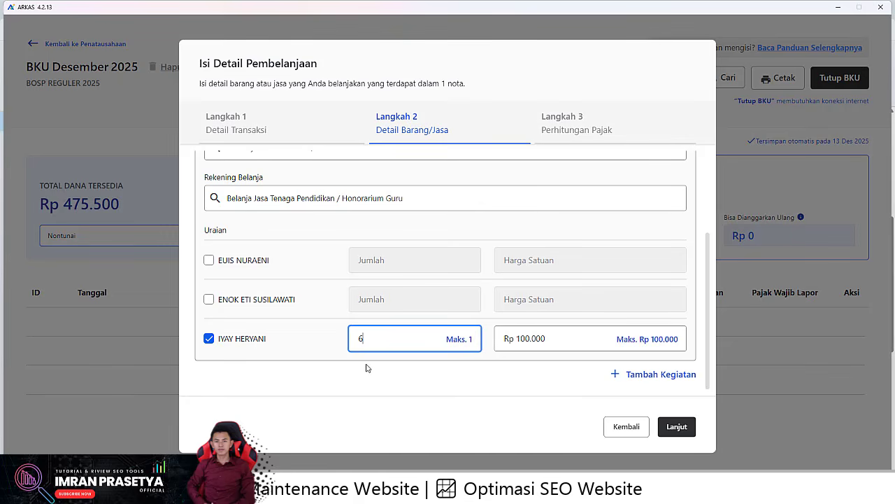
pyautogui.press('BackSpace')
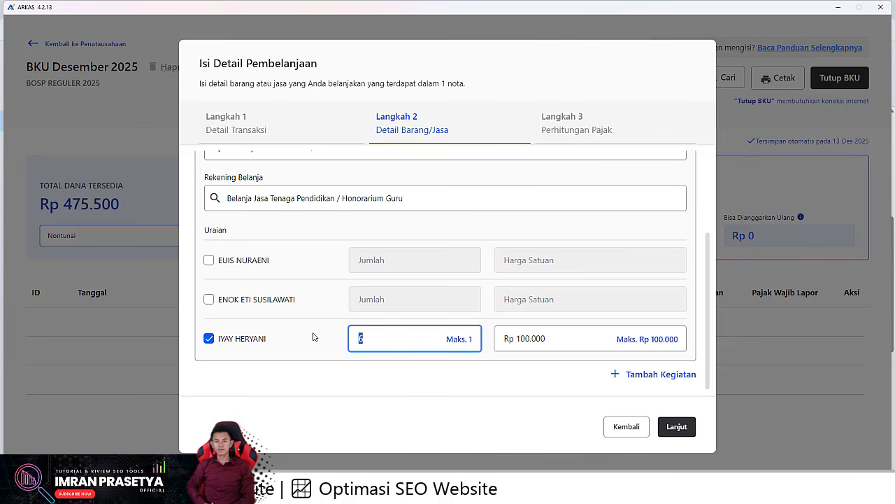
pyautogui.write('5')
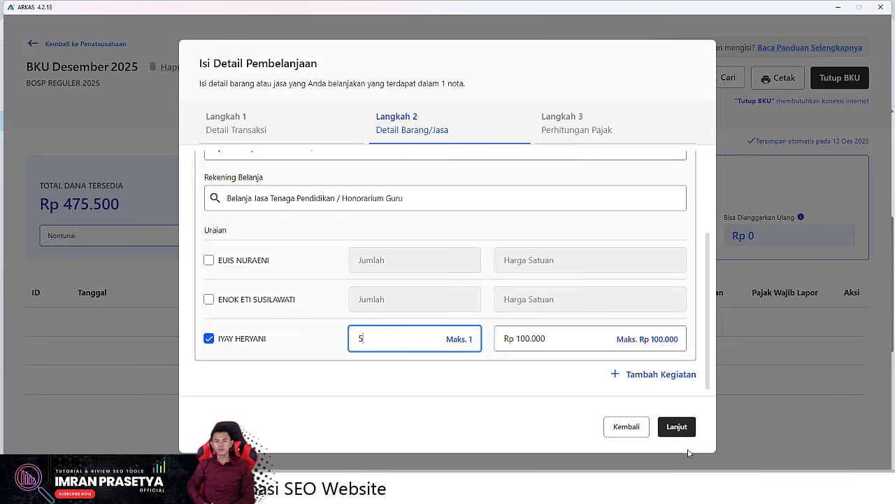
pyautogui.click(675, 426)
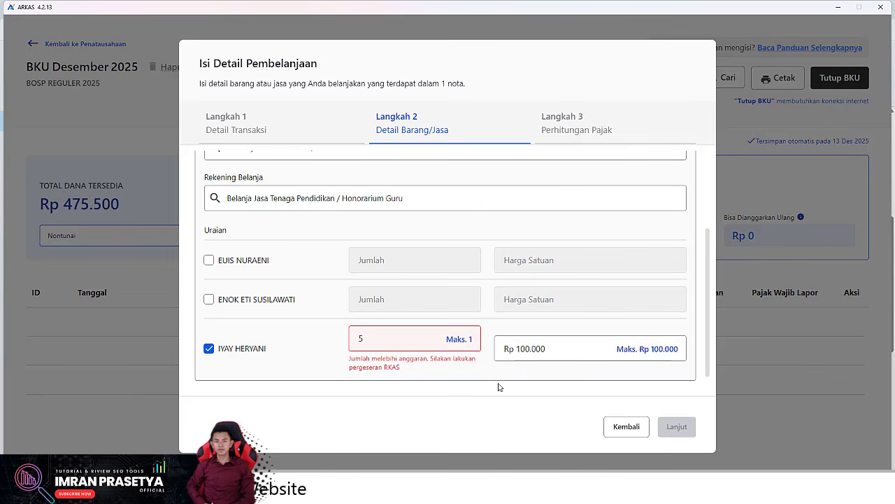